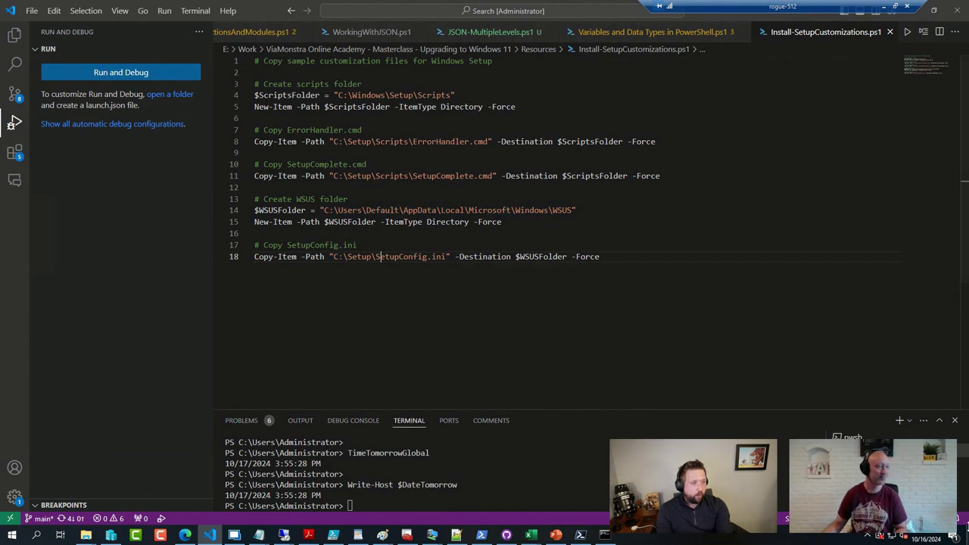
# Step: Dismiss the work or school account notification to reveal the Windows 11 VM desktop
pyautogui.click(376, 256)
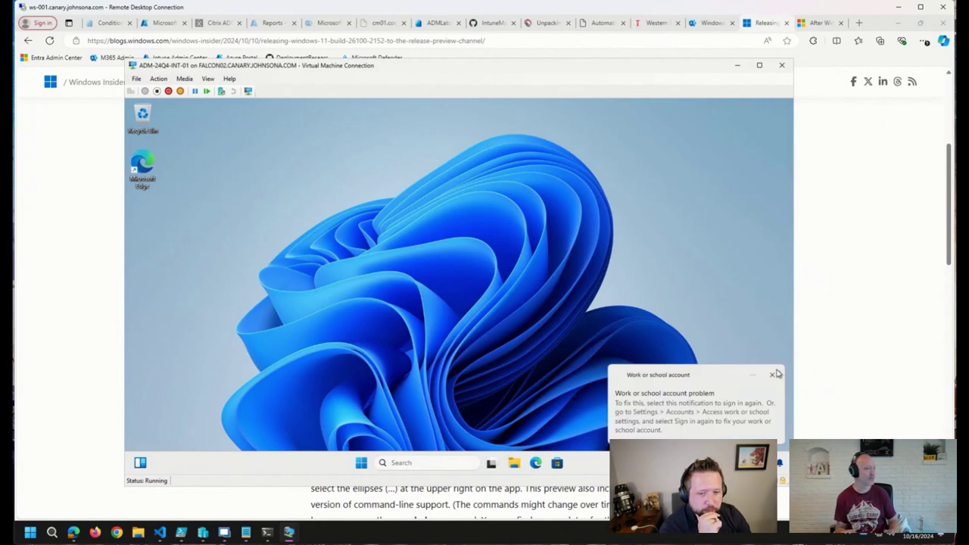
# Step: Clear the account notifications and launch Company Portal from the Start menu's All apps list
pyautogui.click(773, 376)
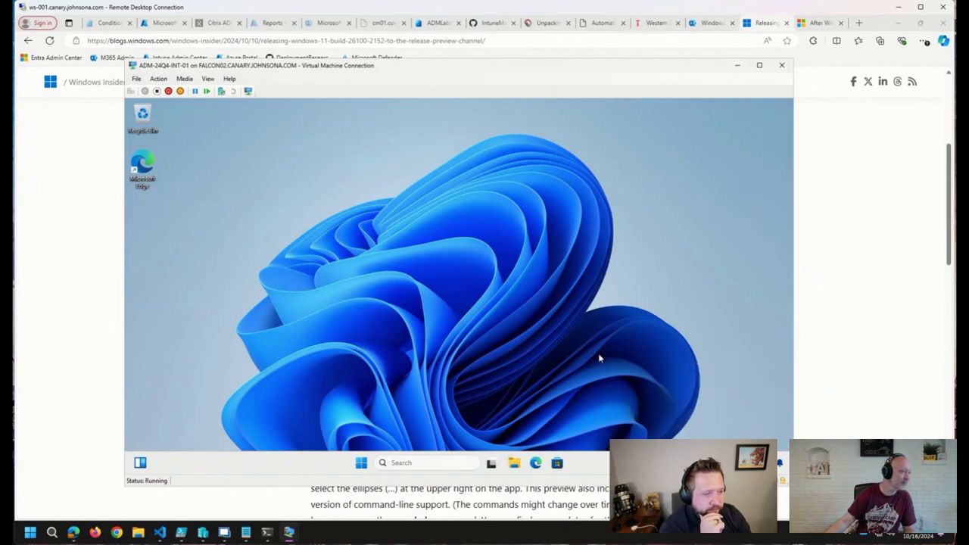
pyautogui.click(360, 463)
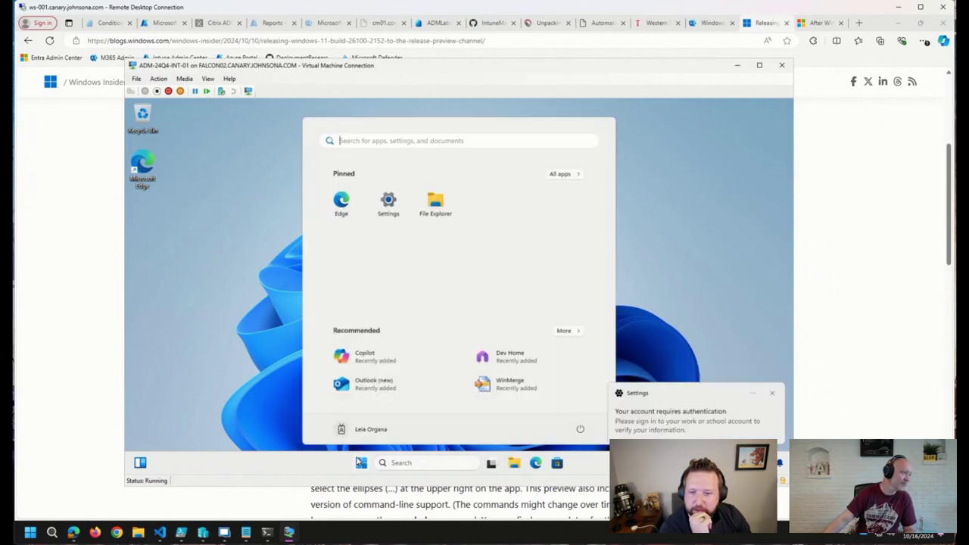
pyautogui.click(772, 398)
pyautogui.click(725, 364)
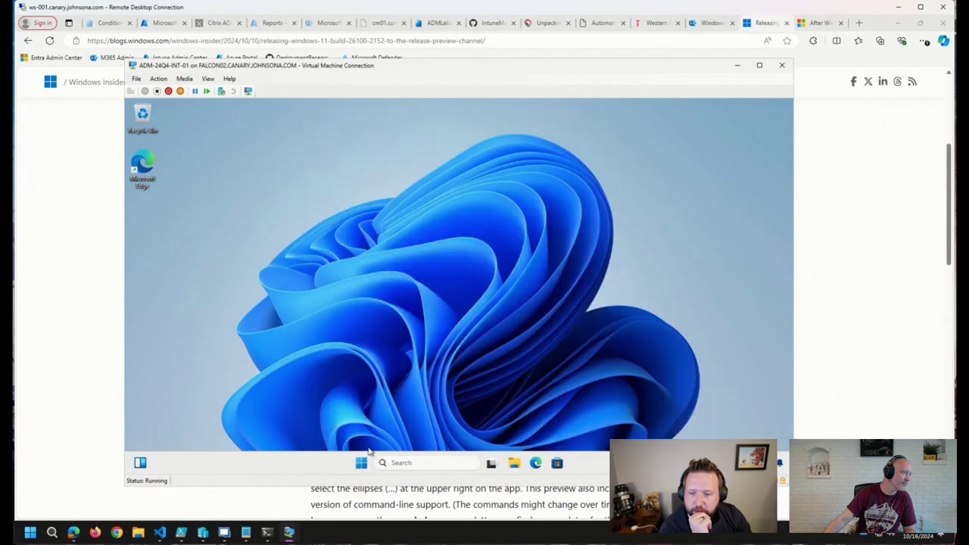
pyautogui.click(361, 463)
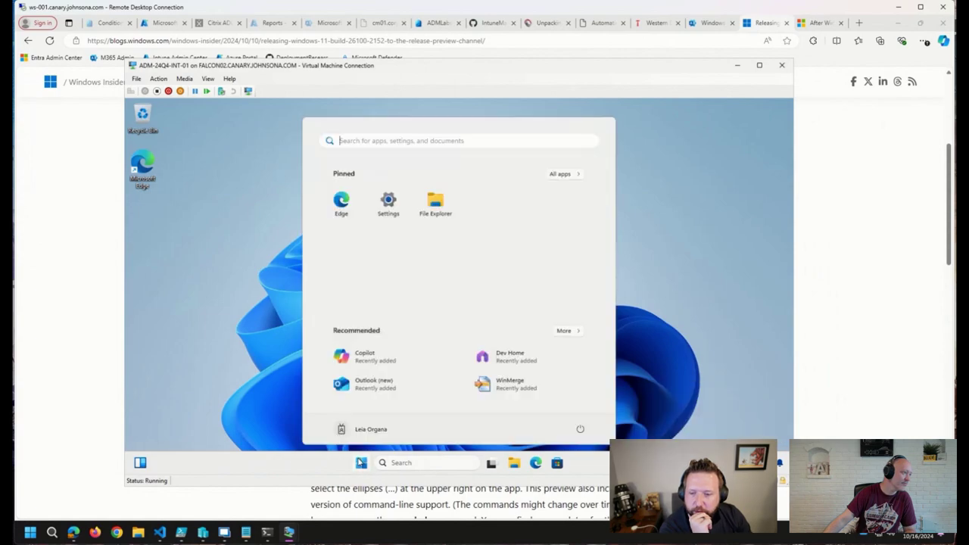
pyautogui.click(569, 176)
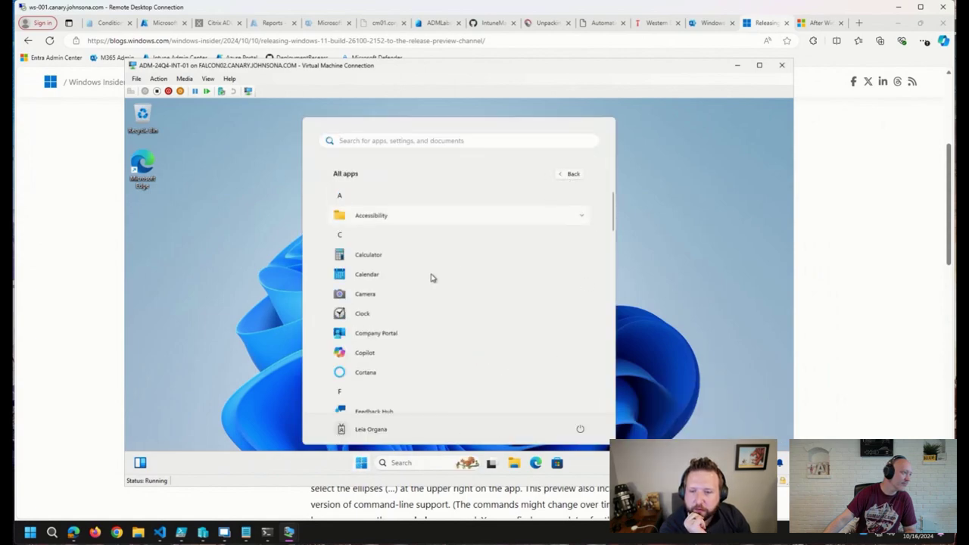
pyautogui.click(414, 334)
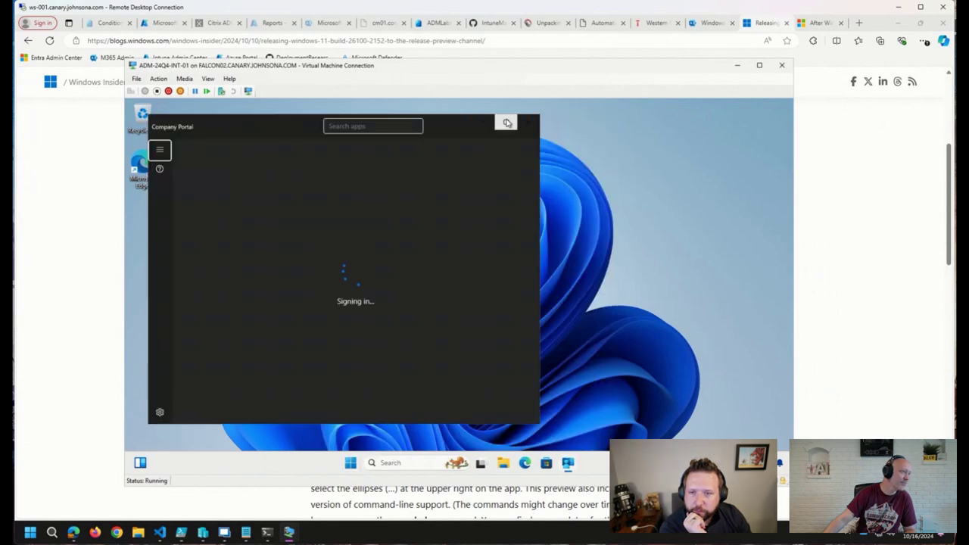
# Step: Maximize Company Portal and scroll through the Home page's recently published apps
pyautogui.click(506, 122)
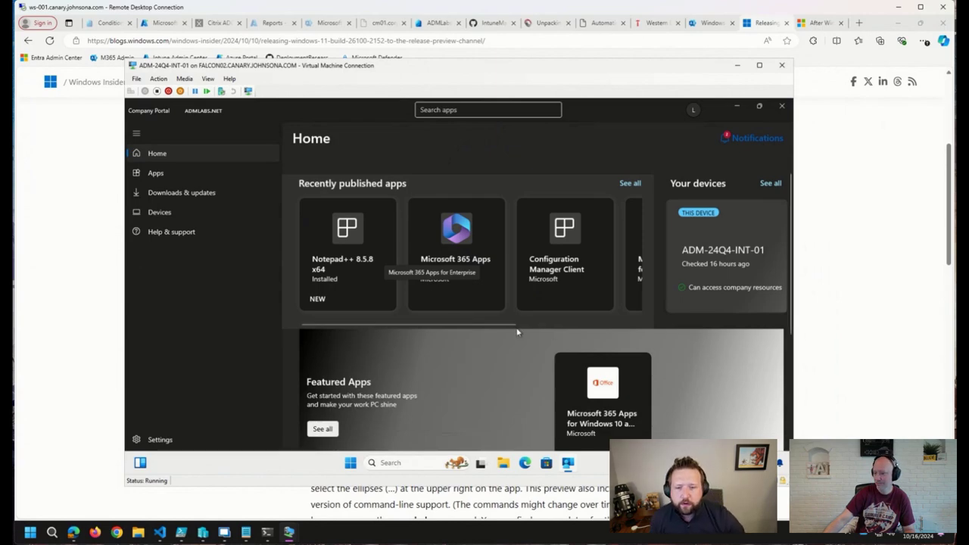
pyautogui.scroll(-1, 486, 350)
pyautogui.scroll(-3, 487, 350)
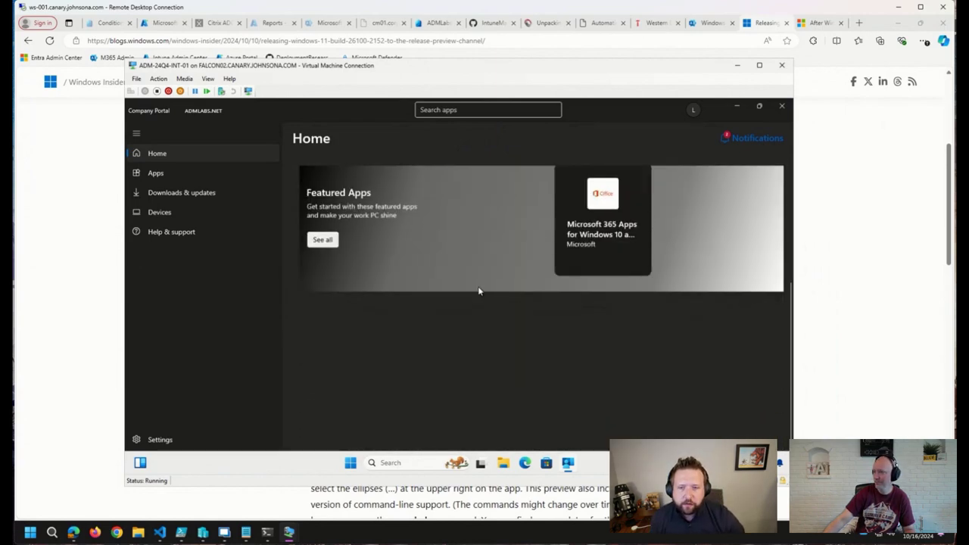
pyautogui.scroll(3, 477, 287)
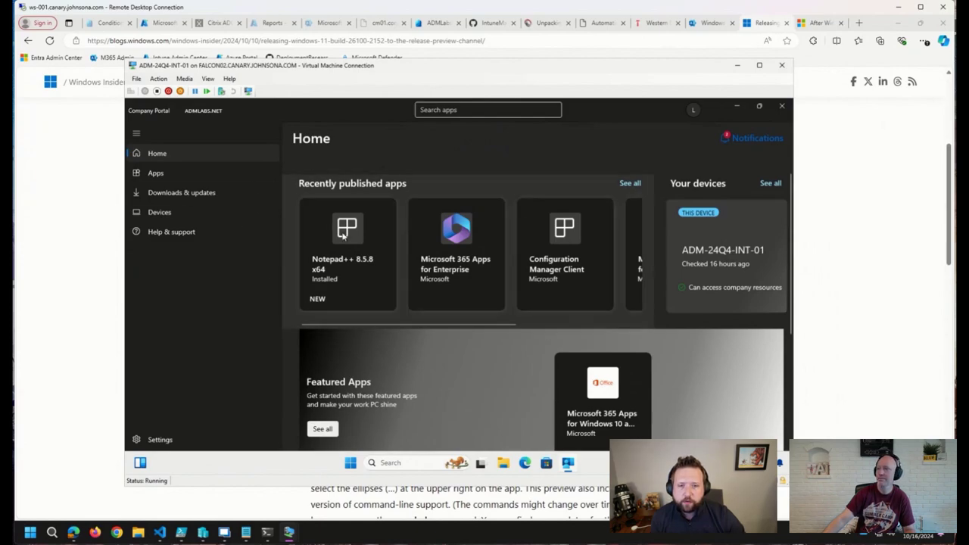
pyautogui.hscroll(5, 535, 273)
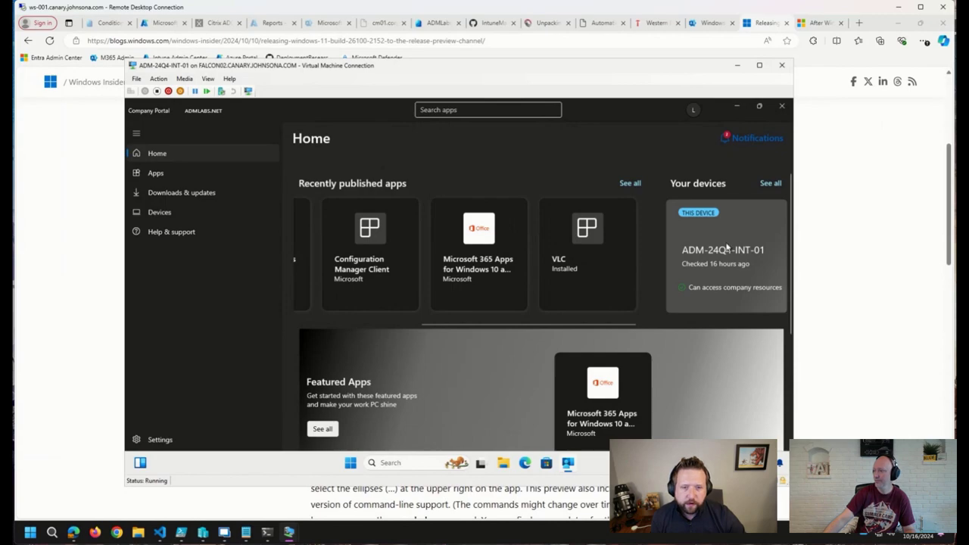
# Step: Show Apps as a multi-select table, tick Configuration Manager Client and both Microsoft 365 Apps, then untick them
pyautogui.click(204, 180)
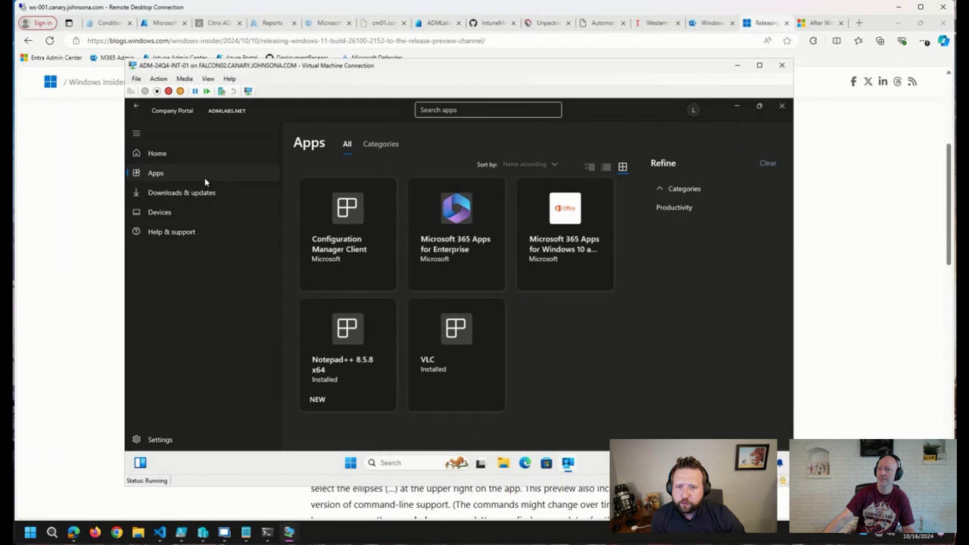
pyautogui.click(607, 167)
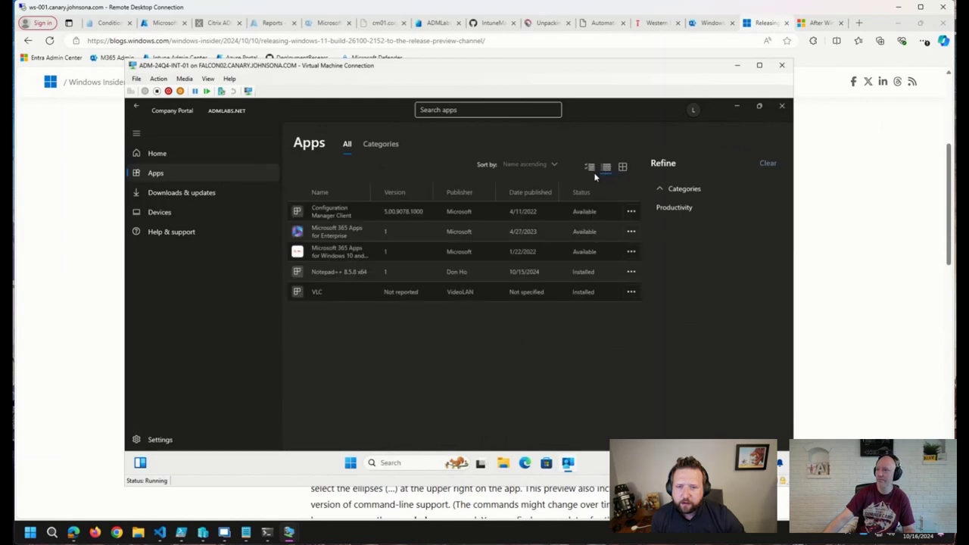
pyautogui.click(594, 174)
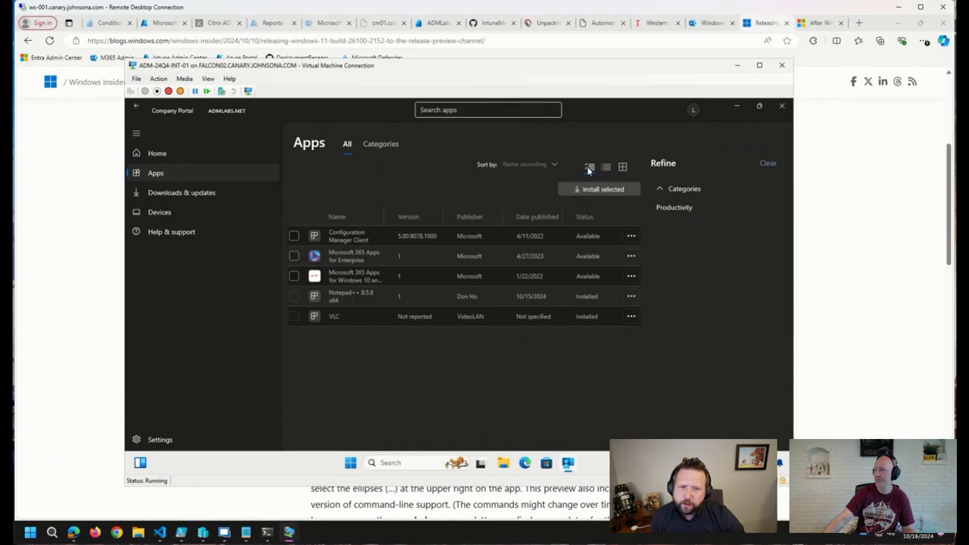
pyautogui.click(294, 236)
pyautogui.click(293, 256)
pyautogui.click(294, 276)
pyautogui.click(293, 275)
pyautogui.click(294, 256)
pyautogui.click(294, 235)
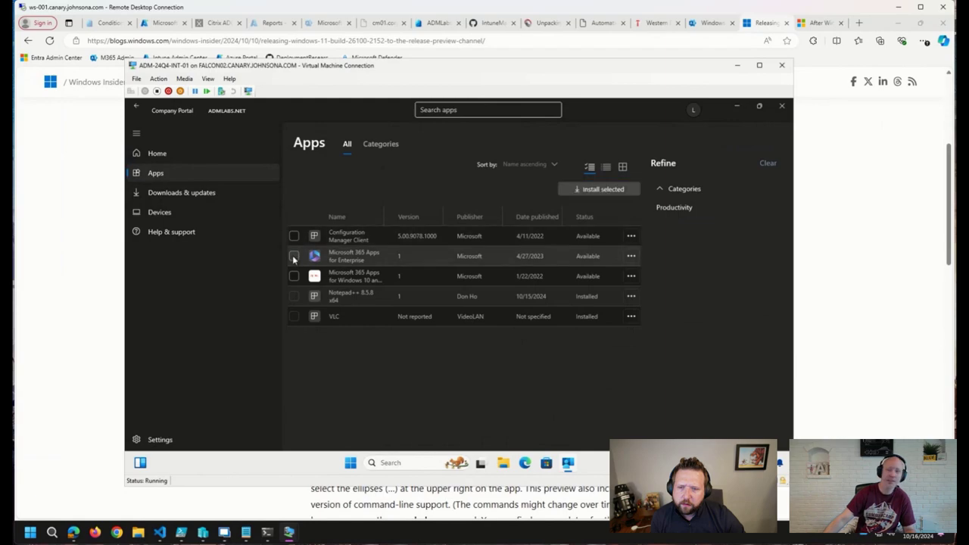
# Step: Toggle the Microsoft 365 and Configuration Manager checkboxes again, leaving none selected, then go to Help & support
pyautogui.click(294, 256)
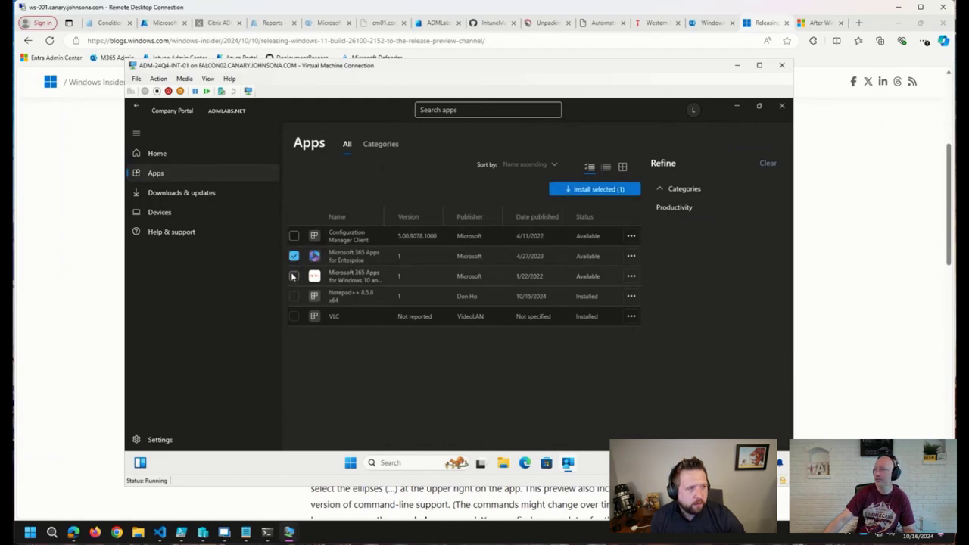
pyautogui.click(292, 276)
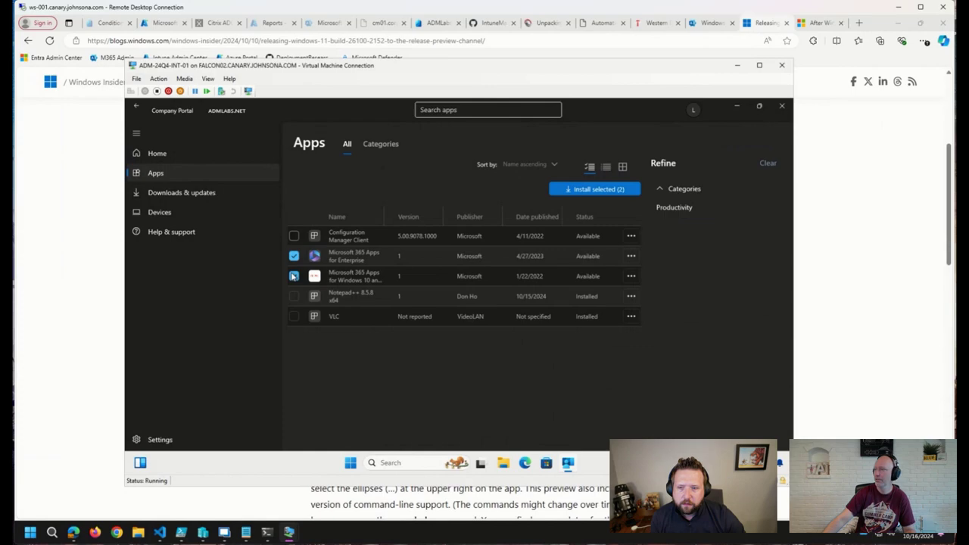
pyautogui.click(293, 276)
pyautogui.click(295, 257)
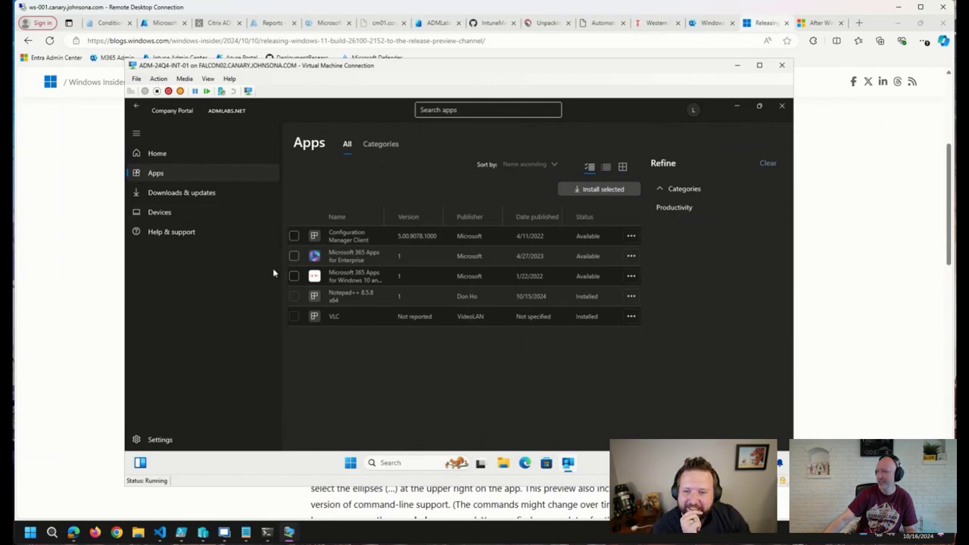
pyautogui.click(292, 236)
pyautogui.click(293, 237)
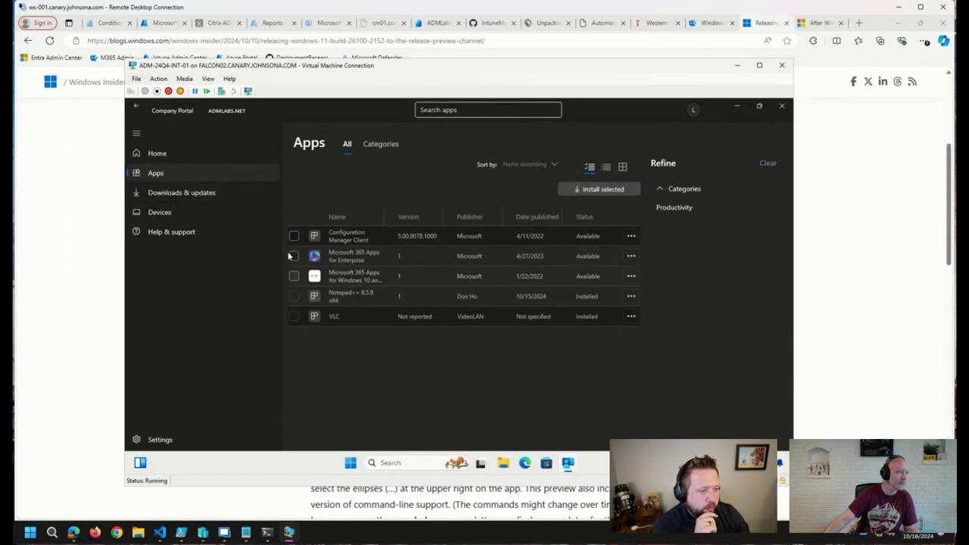
pyautogui.click(191, 206)
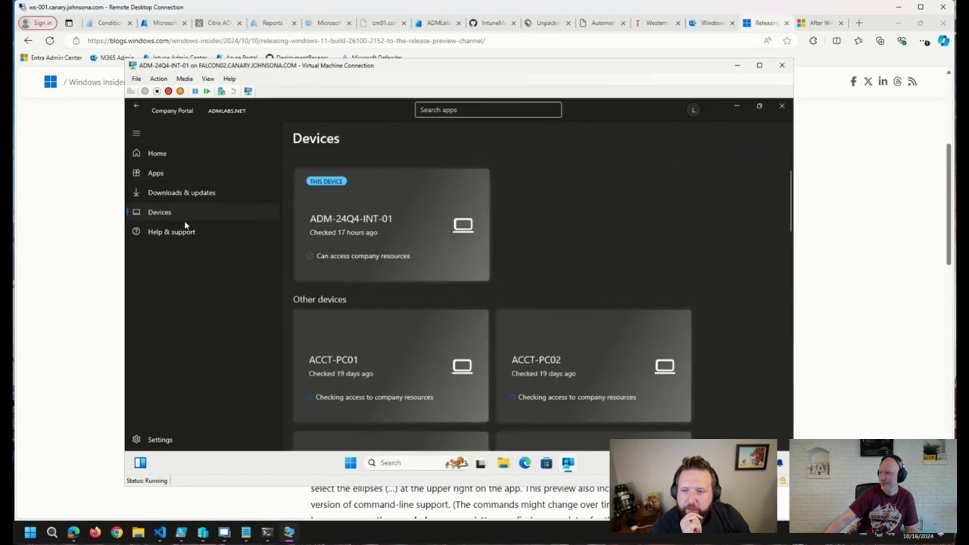
pyautogui.click(171, 235)
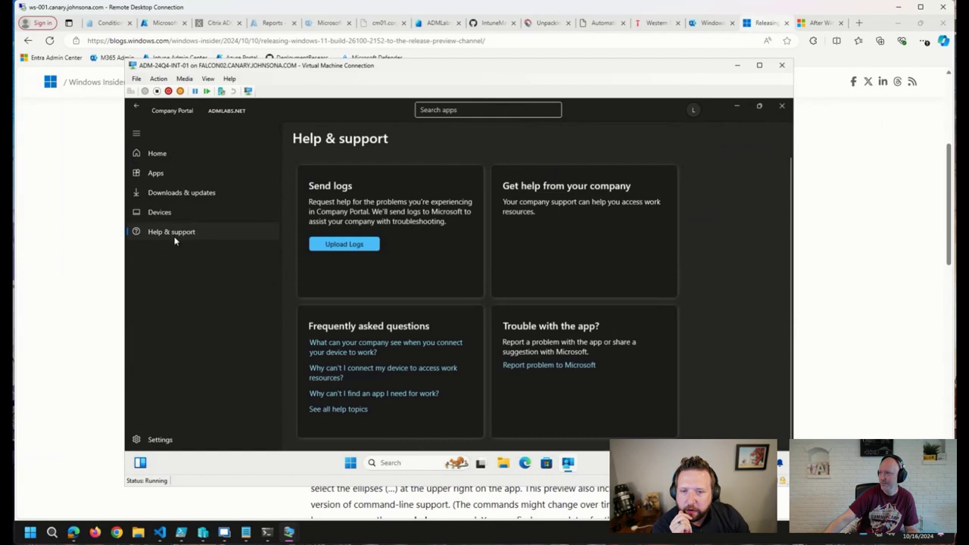
# Step: Read version 11.2.1002.0 on the Settings page's About card, then return to Home
pyautogui.click(179, 438)
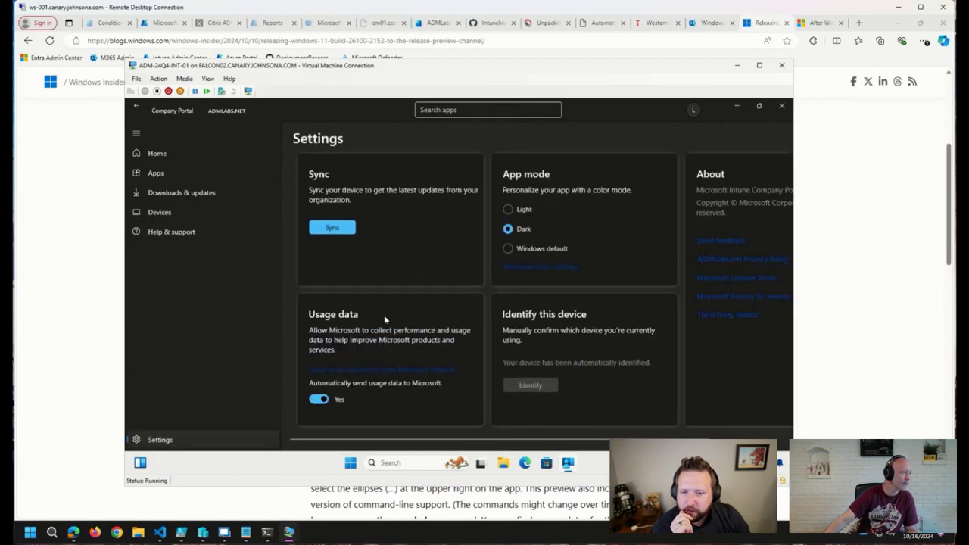
pyautogui.hscroll(2, 737, 283)
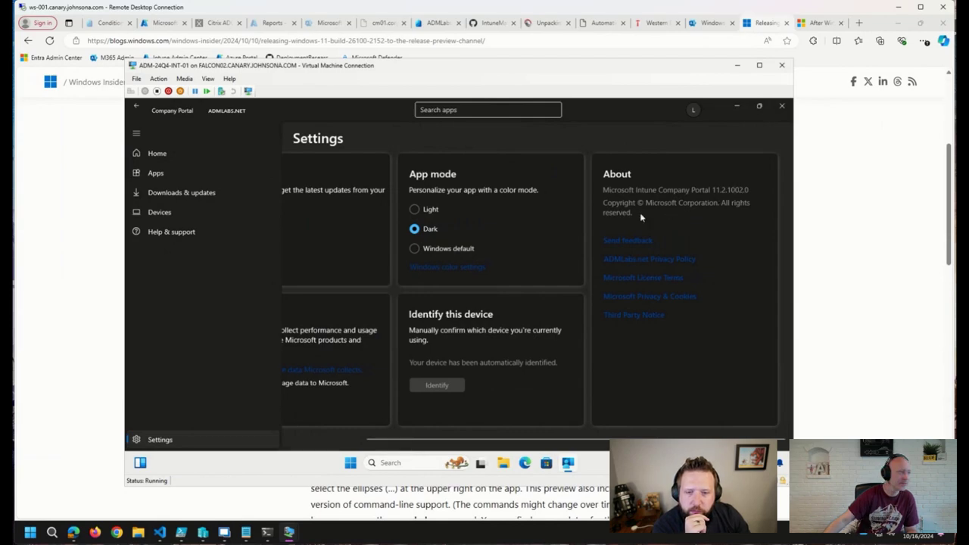
pyautogui.hscroll(-3, 615, 215)
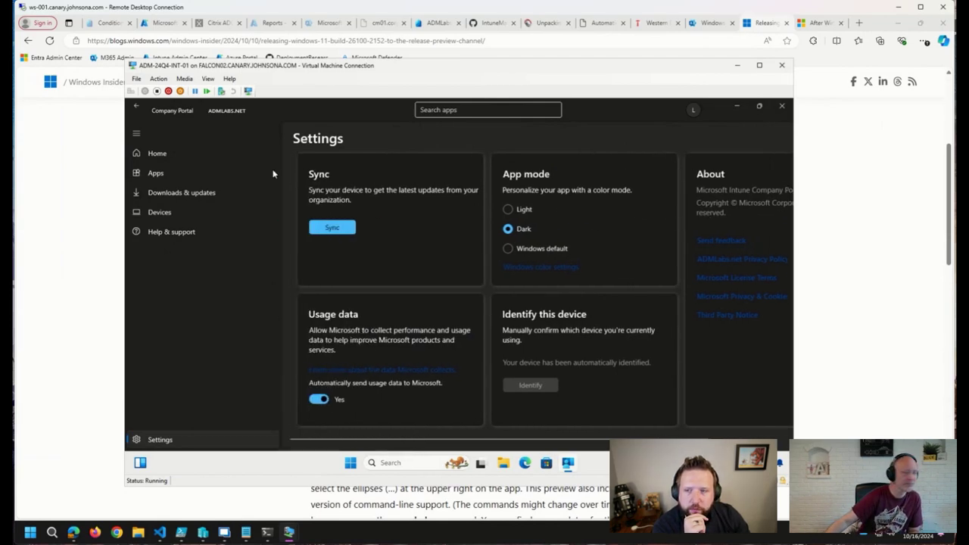
pyautogui.click(236, 160)
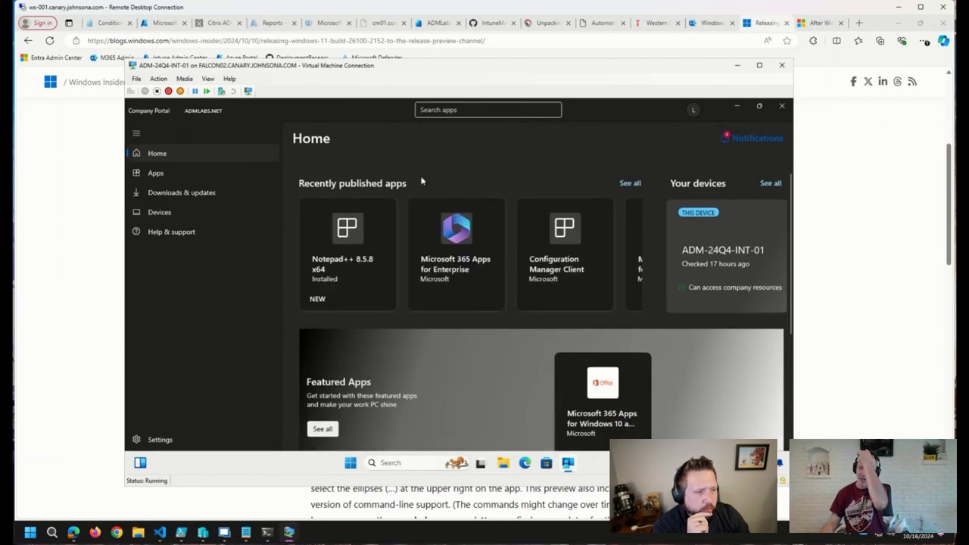
pyautogui.click(493, 114)
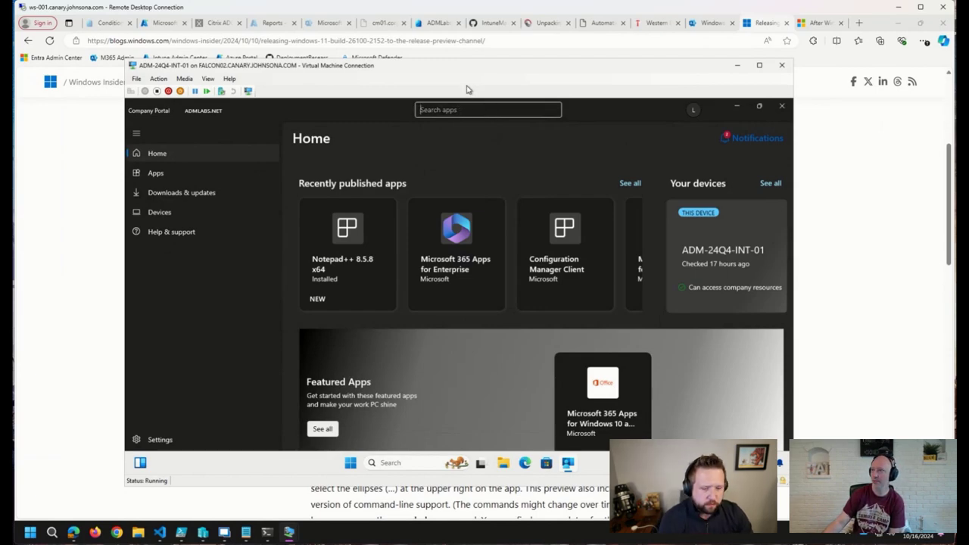
pyautogui.write('notepad')
pyautogui.press('Return')
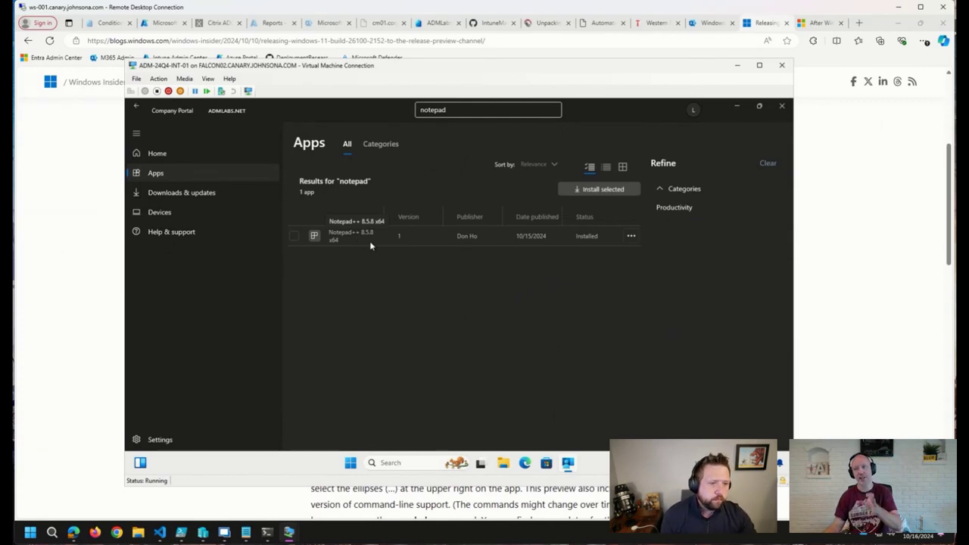
pyautogui.click(229, 180)
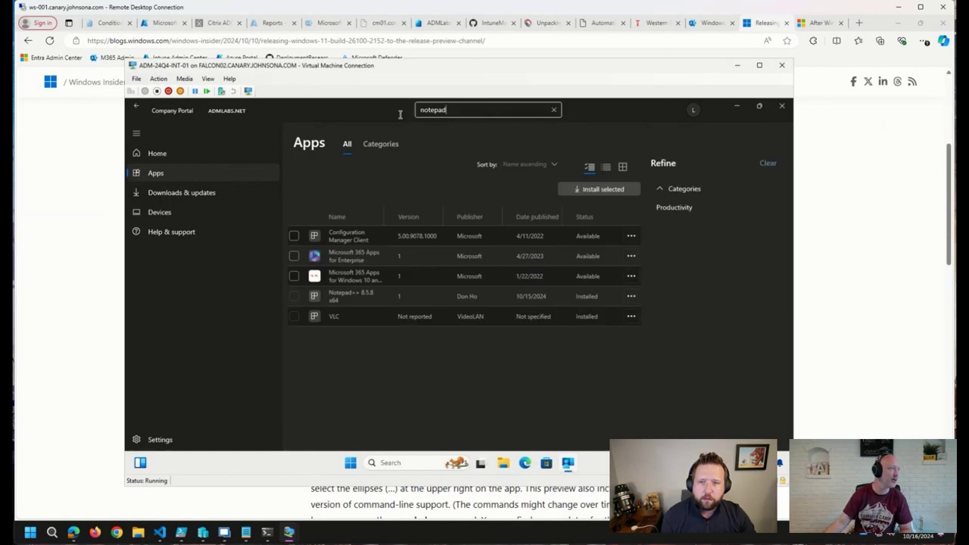
pyautogui.moveTo(419, 111); pyautogui.dragTo(560, 111)
pyautogui.click(553, 109)
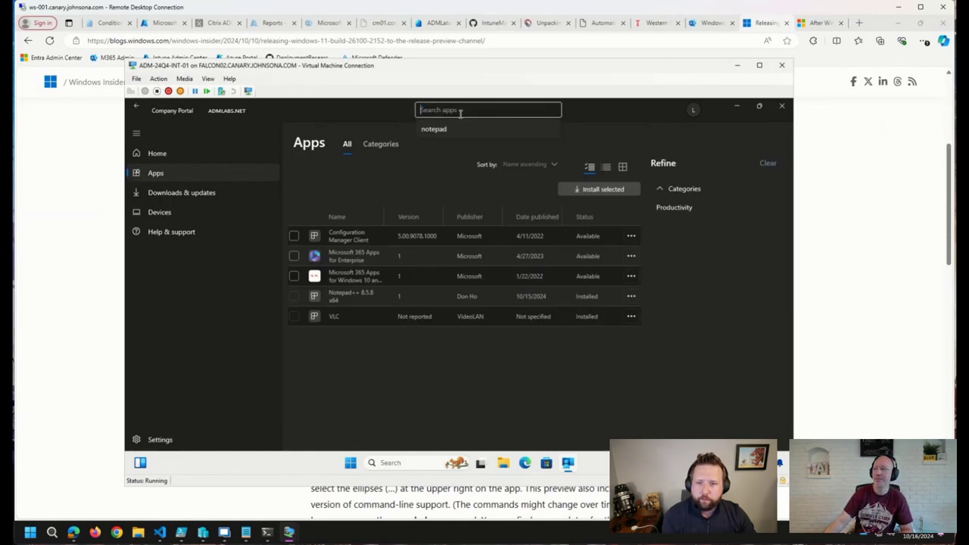
pyautogui.click(219, 153)
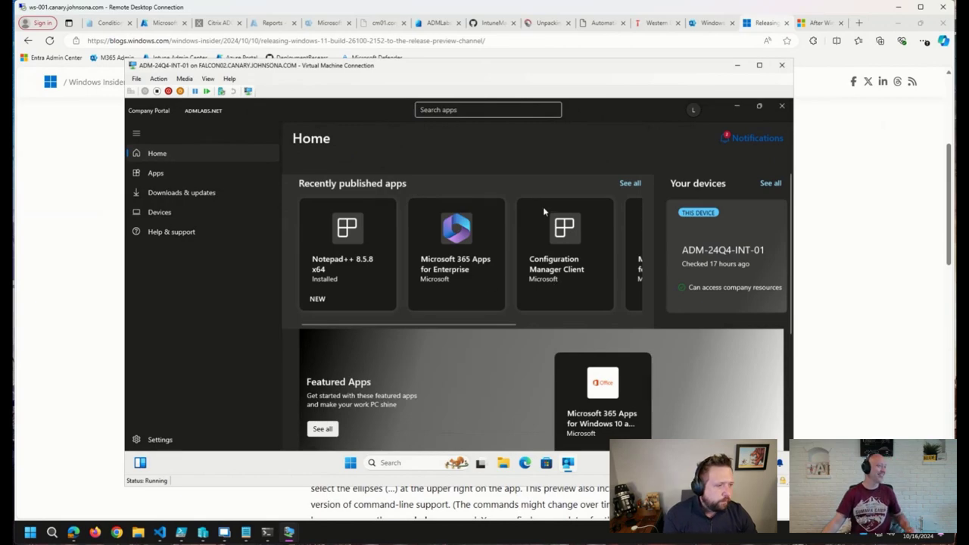
pyautogui.click(690, 114)
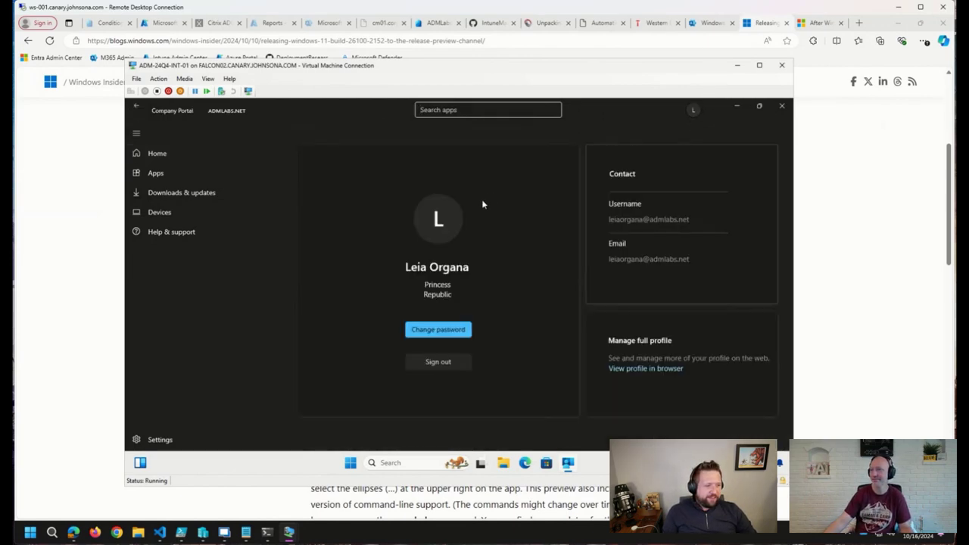
pyautogui.click(173, 156)
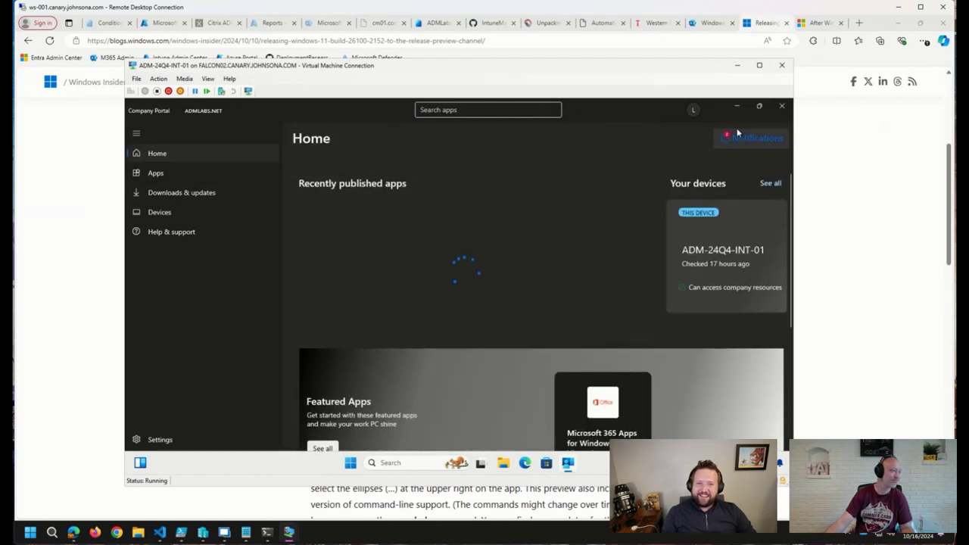